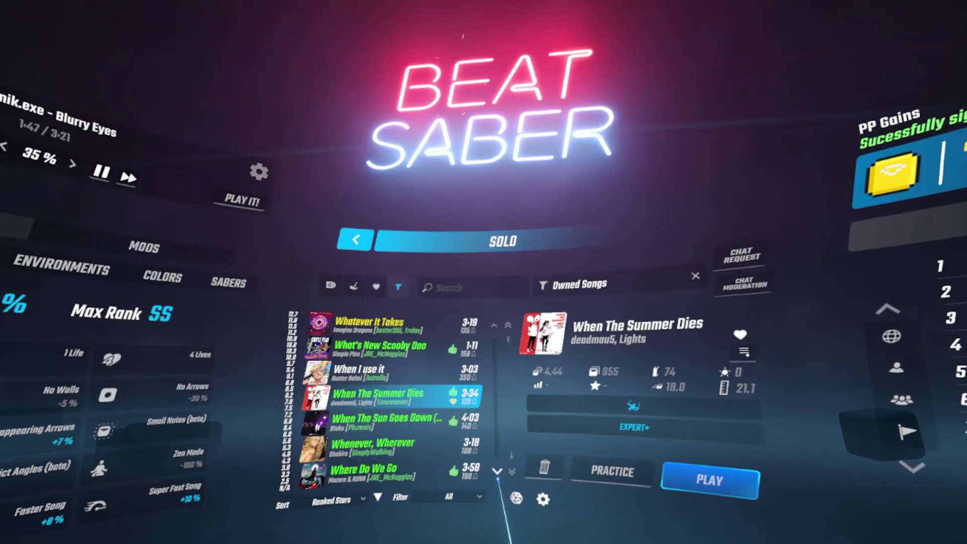
- Create a developer organization named 'f' and accept the Developer Non-Disclosure Agreement
scroll(372, 398, "down", 5)
scroll(383, 403, "down", 10)
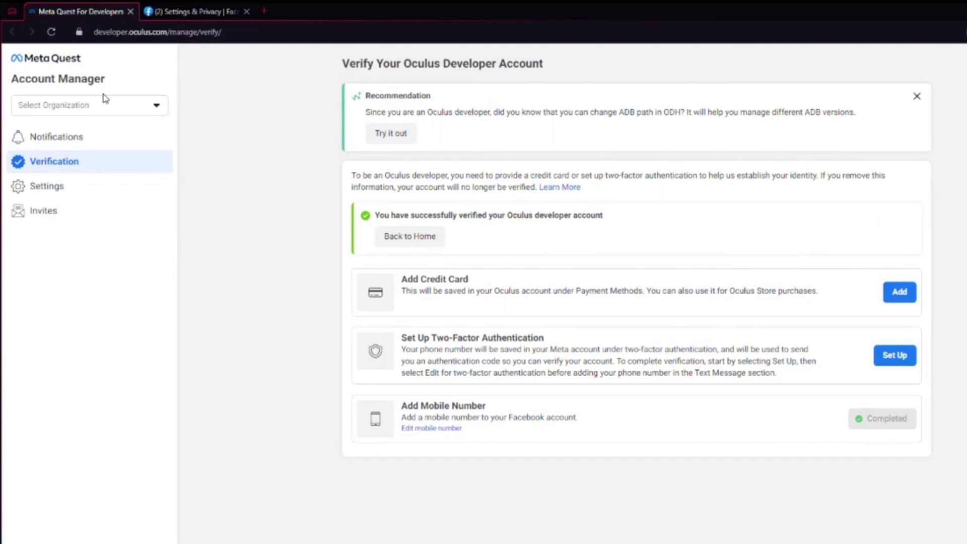
left_click(117, 107)
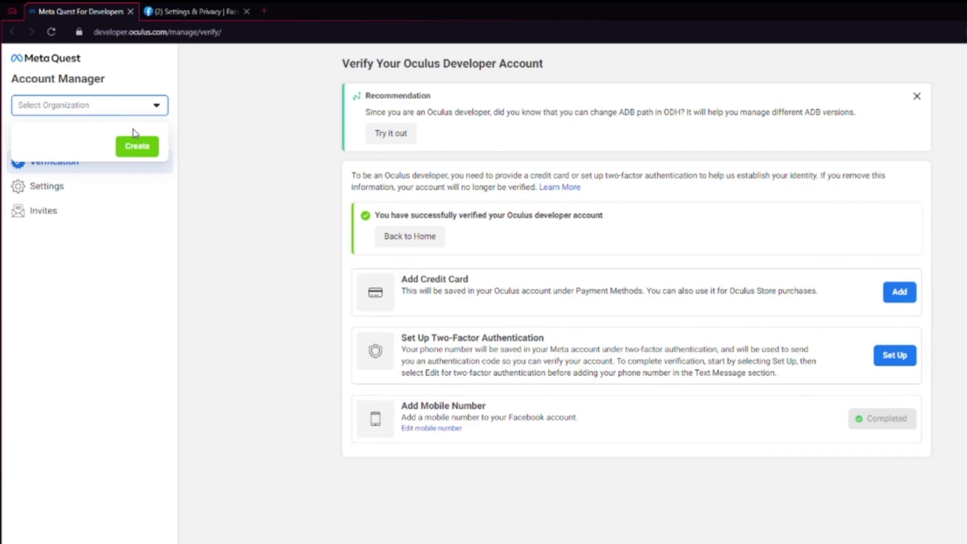
left_click(136, 146)
left_click(326, 227)
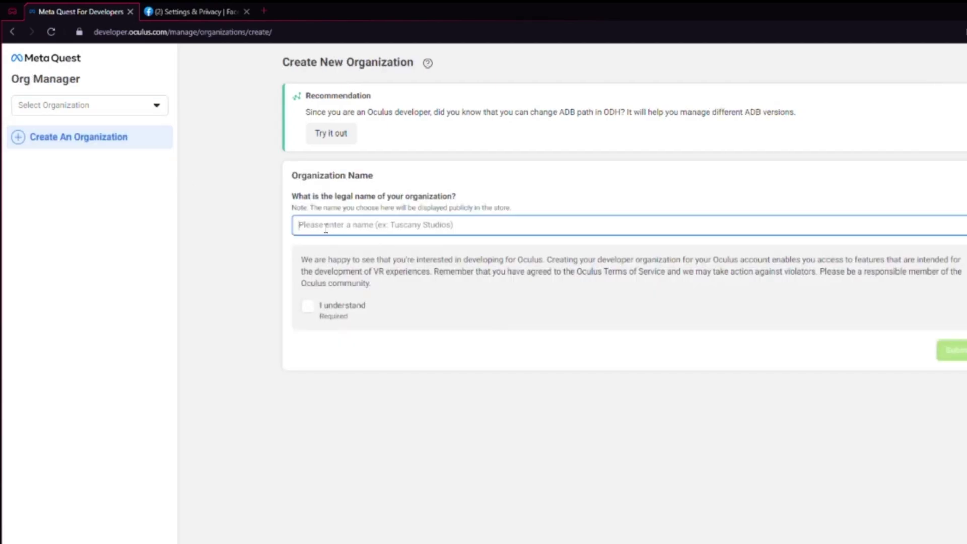
type("flobs")
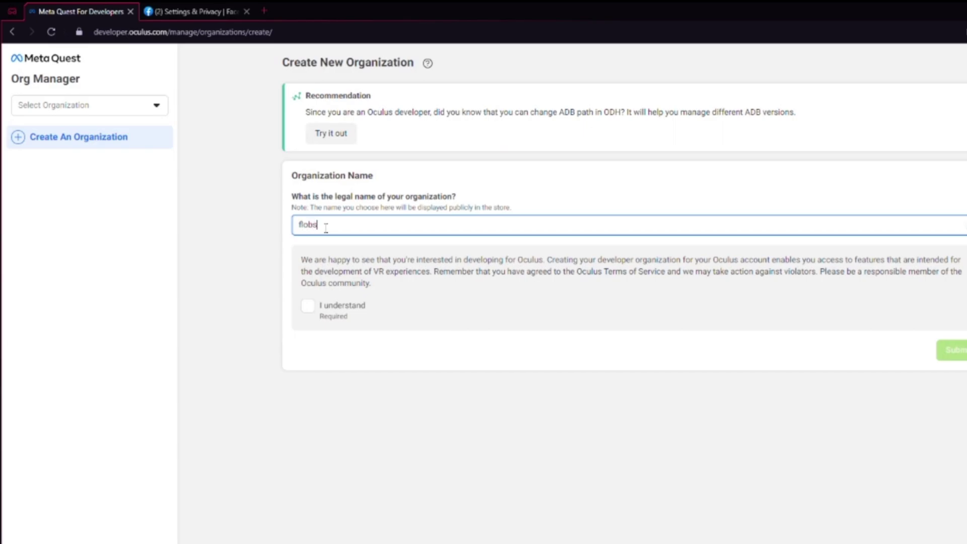
left_click(318, 312)
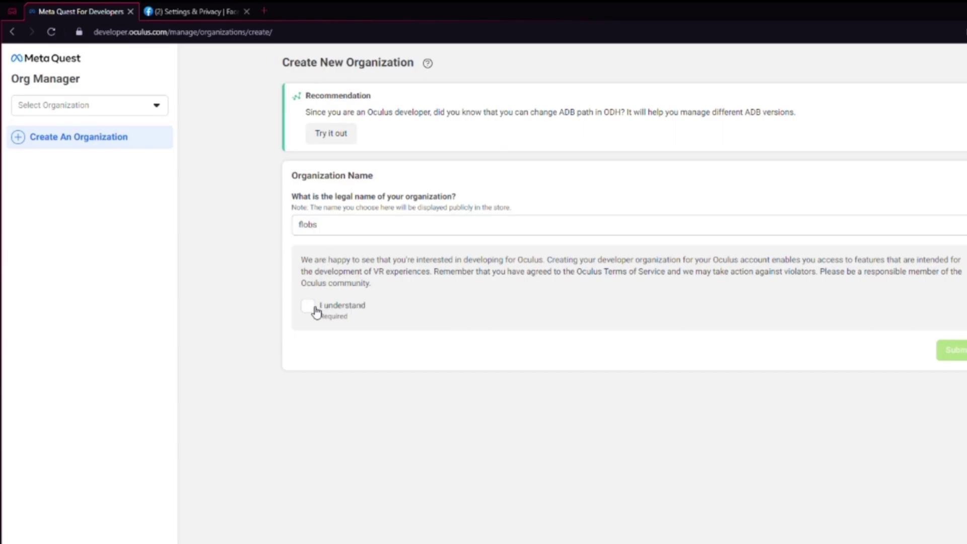
left_click(949, 362)
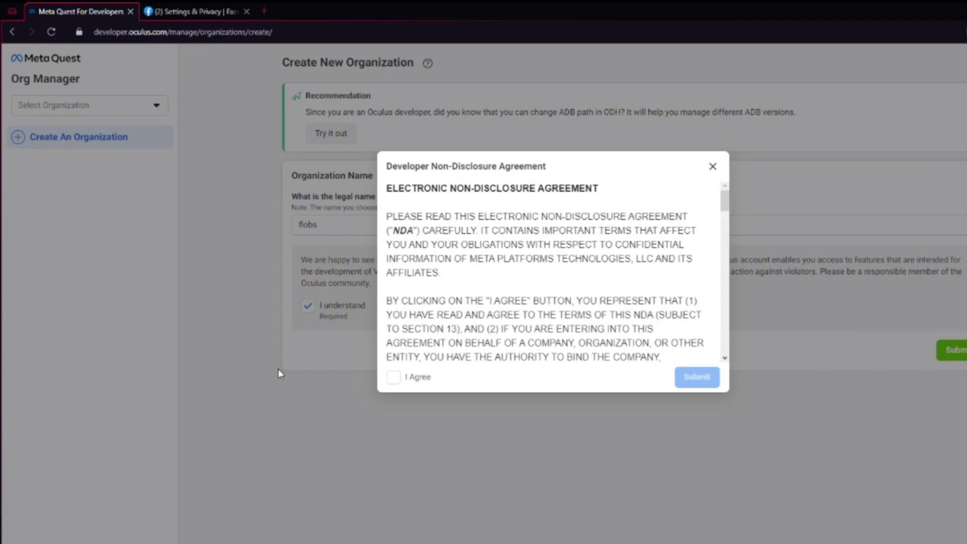
left_click(394, 377)
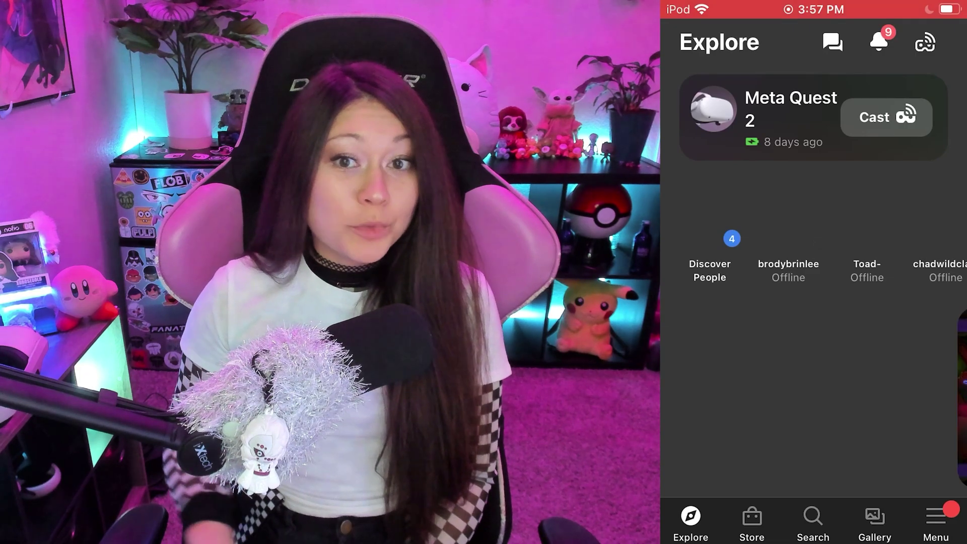
- Go from the app menu to the Meta Quest 2 headset's Developer Mode settings
left_click(936, 524)
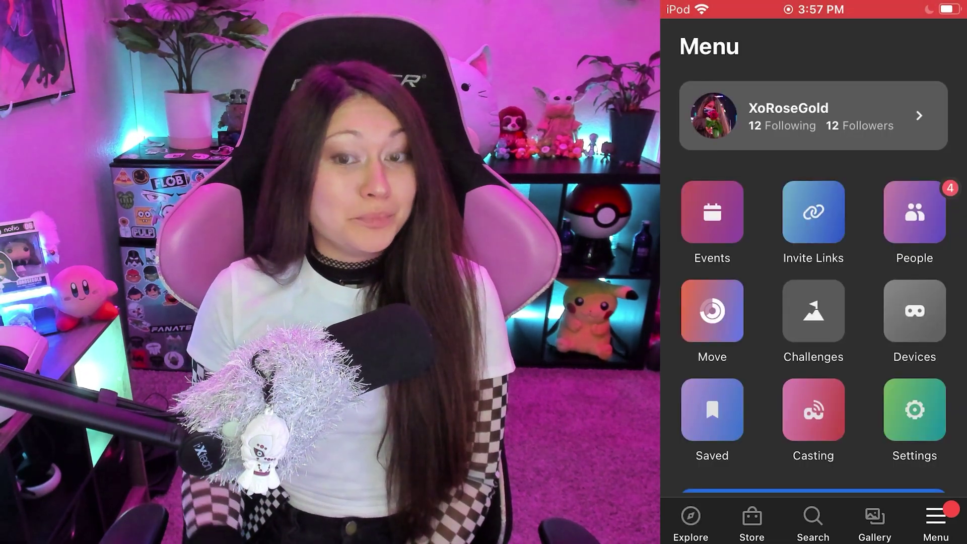
left_click(914, 311)
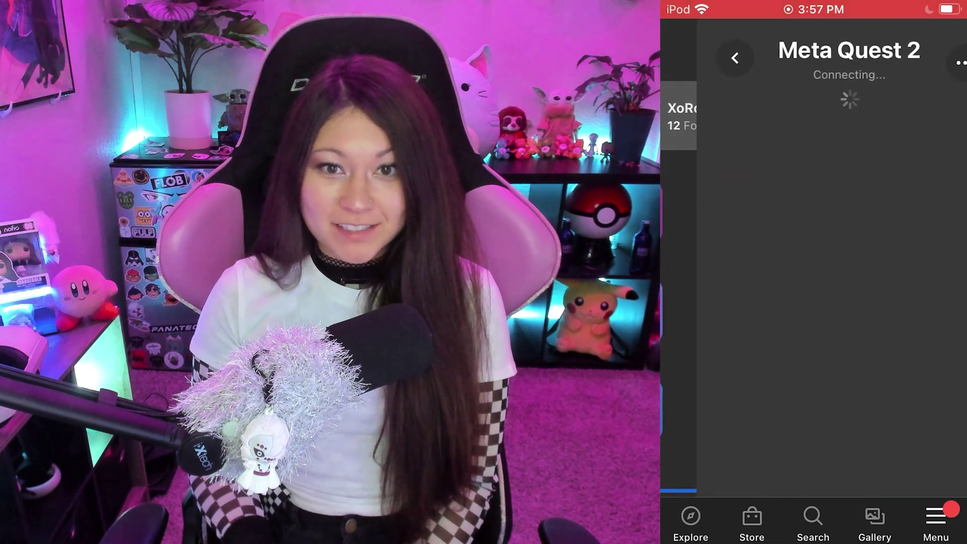
scroll(814, 302, "down", 5)
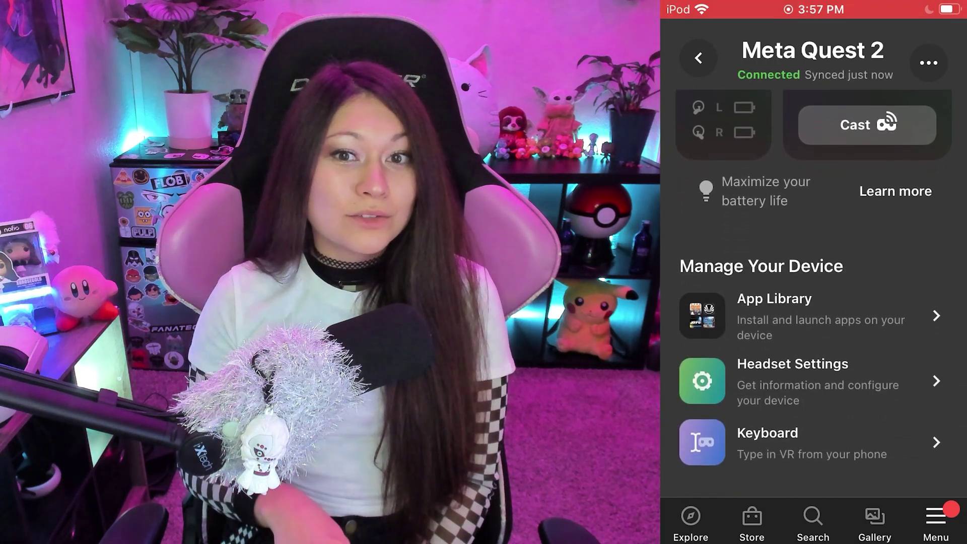
left_click(793, 407)
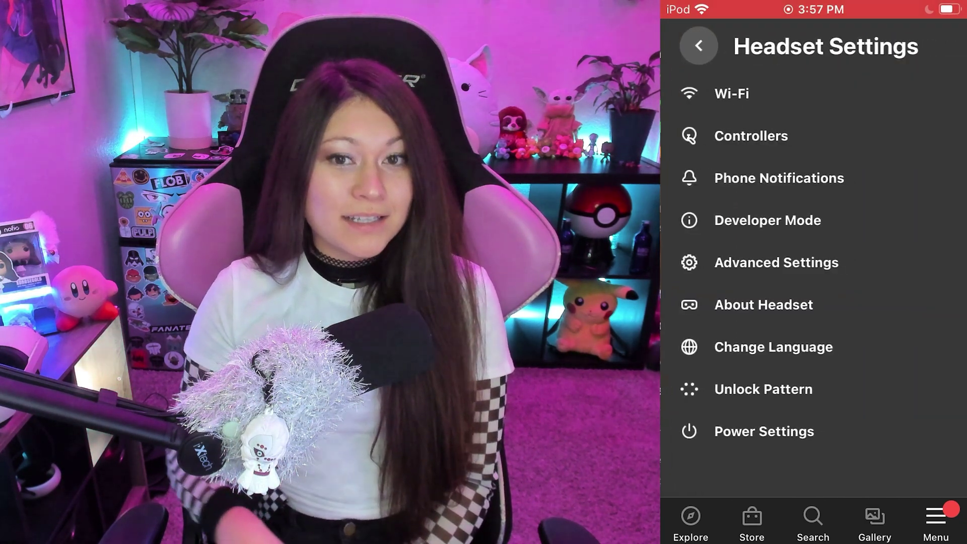
left_click(767, 220)
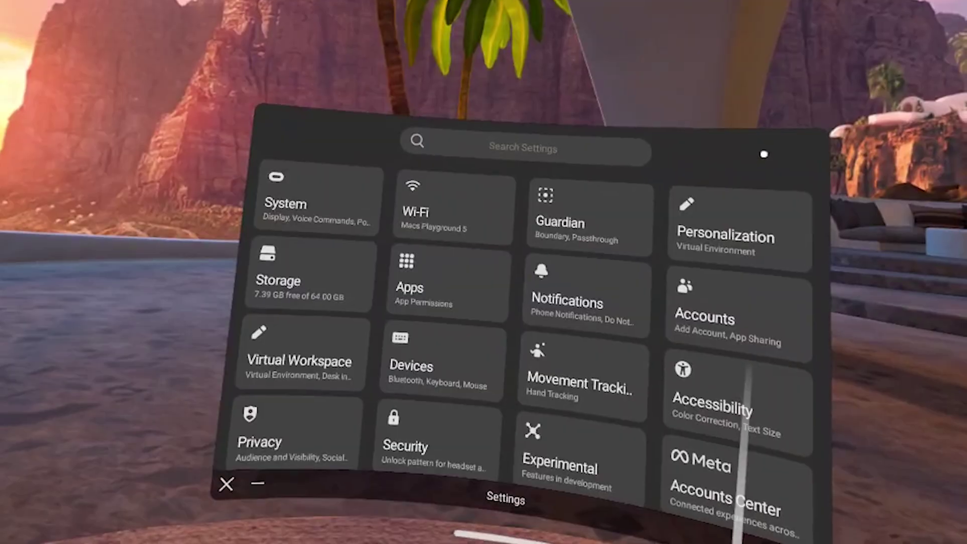
- Select the Accounts tile in the headset's Settings grid
left_click(720, 317)
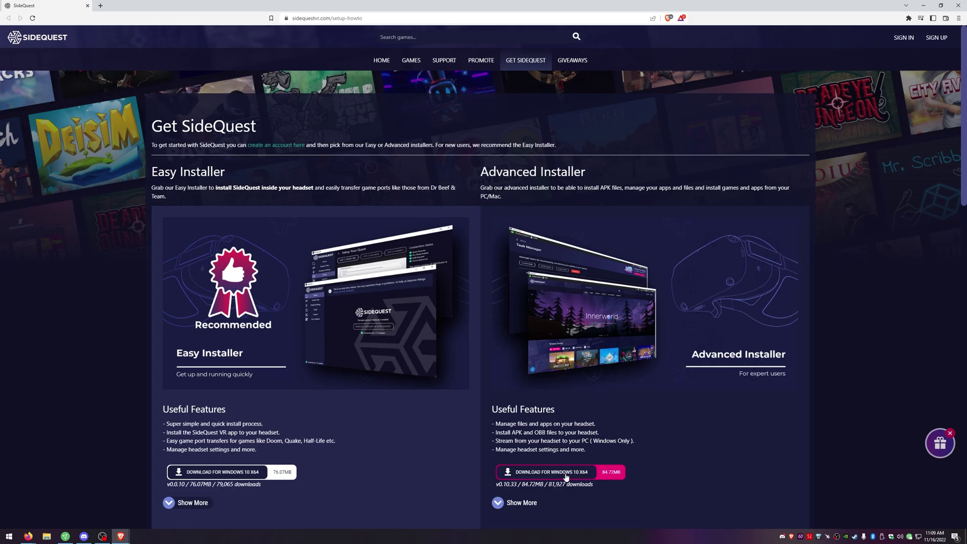
- Run the downloaded SideQuest installer for the current user only, installing to the default folder
double_click(464, 228)
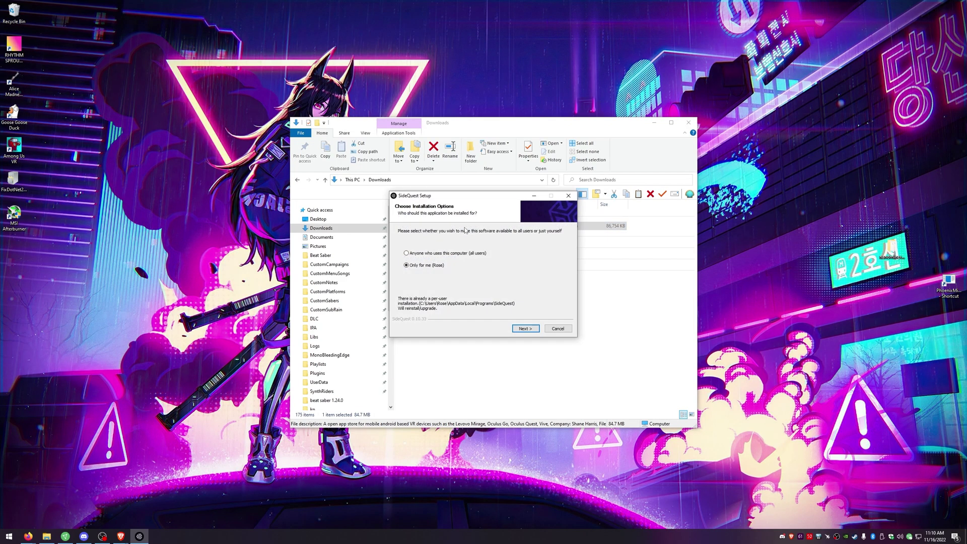
left_click(532, 330)
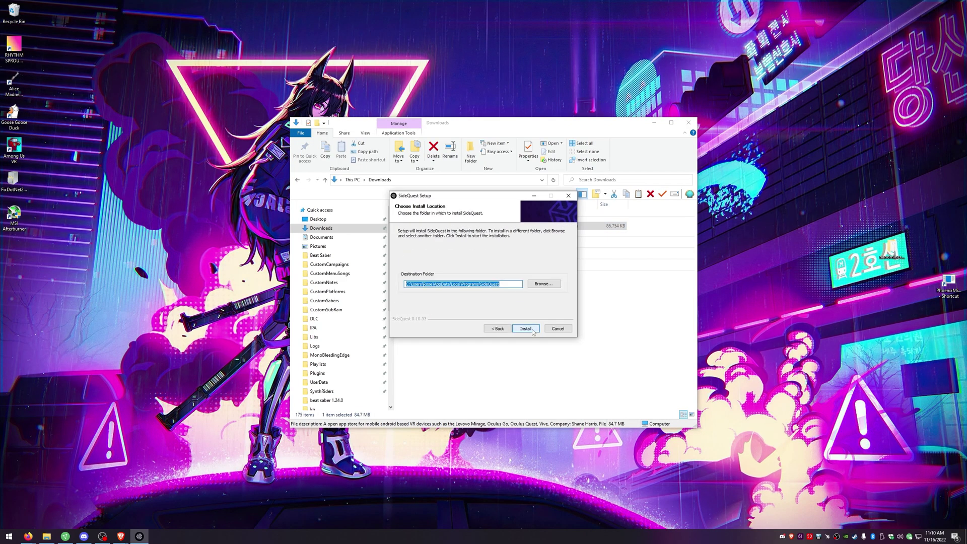
left_click(532, 330)
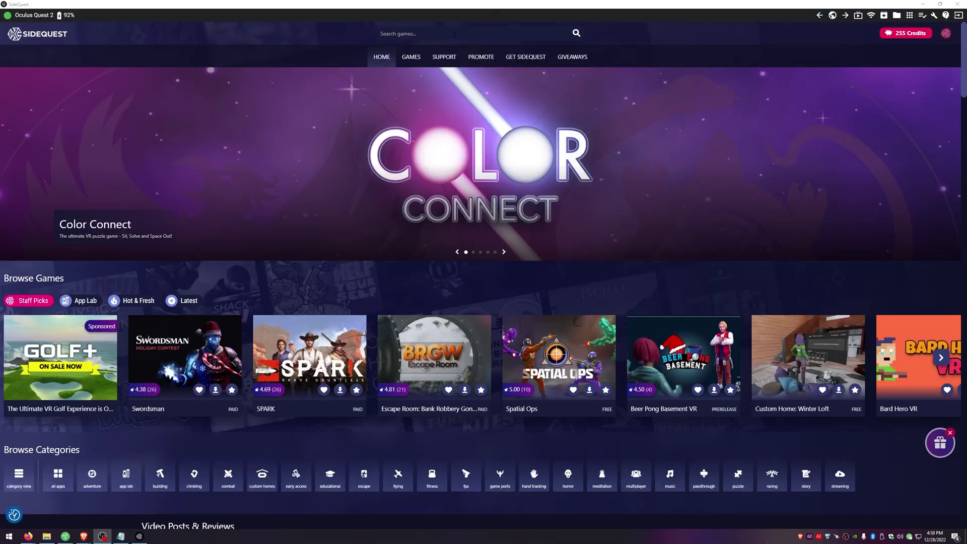
- Search SideQuest for 'bmbf' and sideload the BMBF app onto the headset
left_click(455, 35)
type("bmbf")
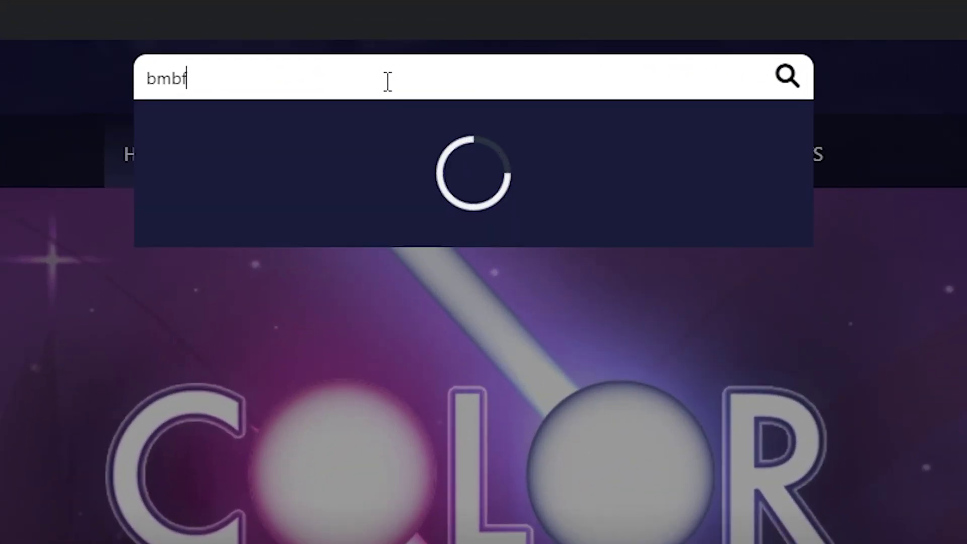
key("Return")
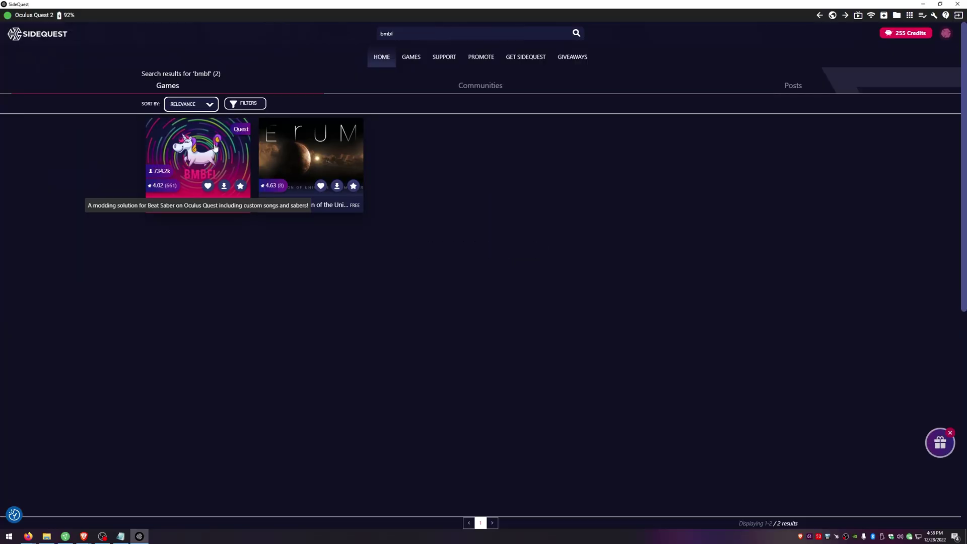
left_click(215, 147)
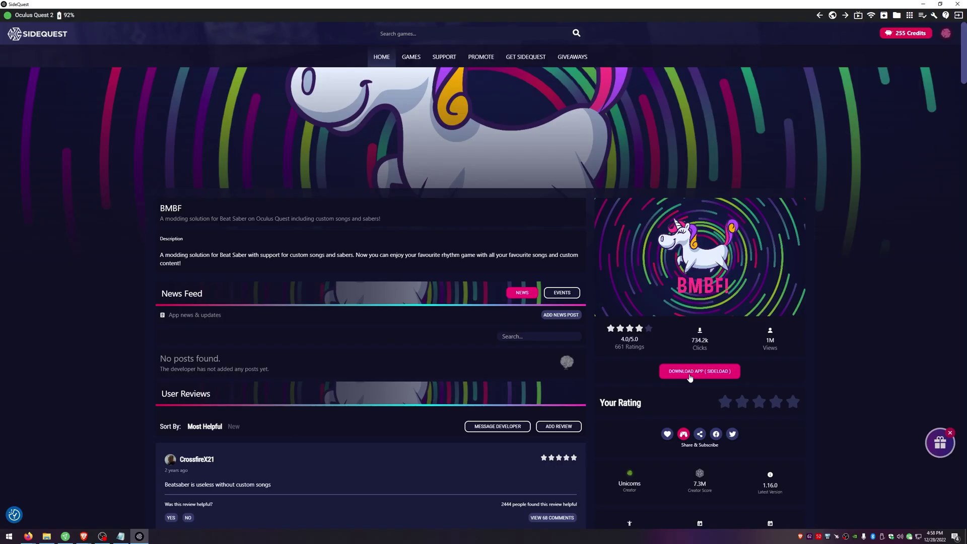
left_click(597, 520)
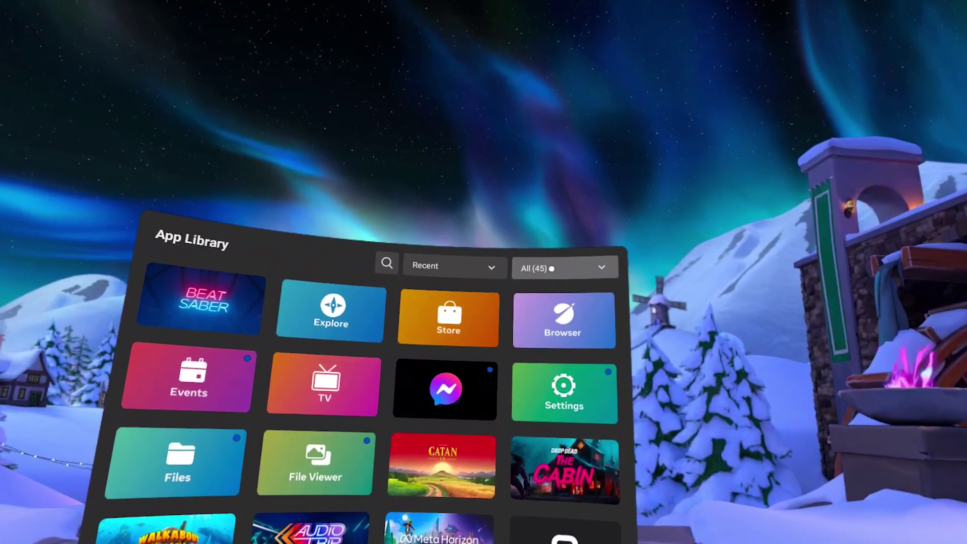
- Filter App Library to Unknown Sources, launch BMBF, and grant file access and unknown-app installs
left_click(551, 268)
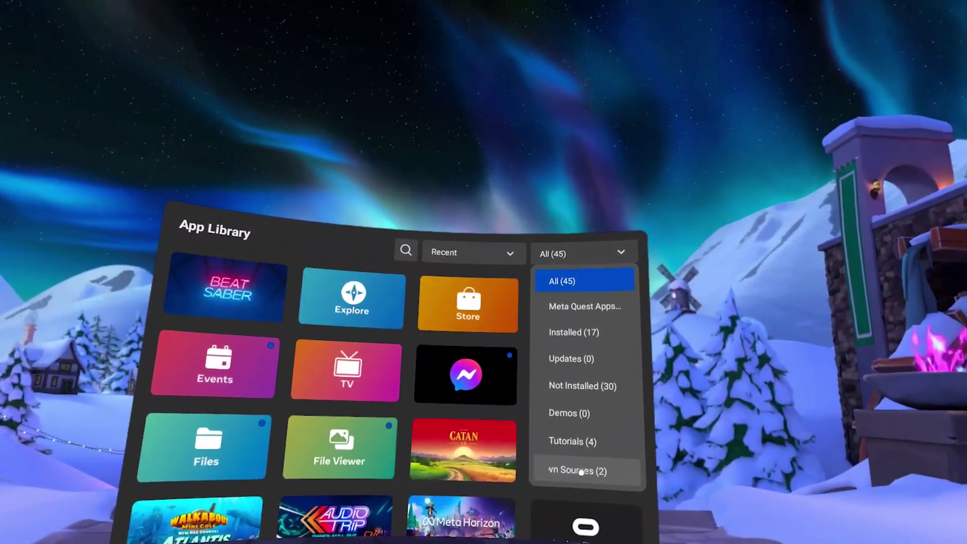
left_click(583, 476)
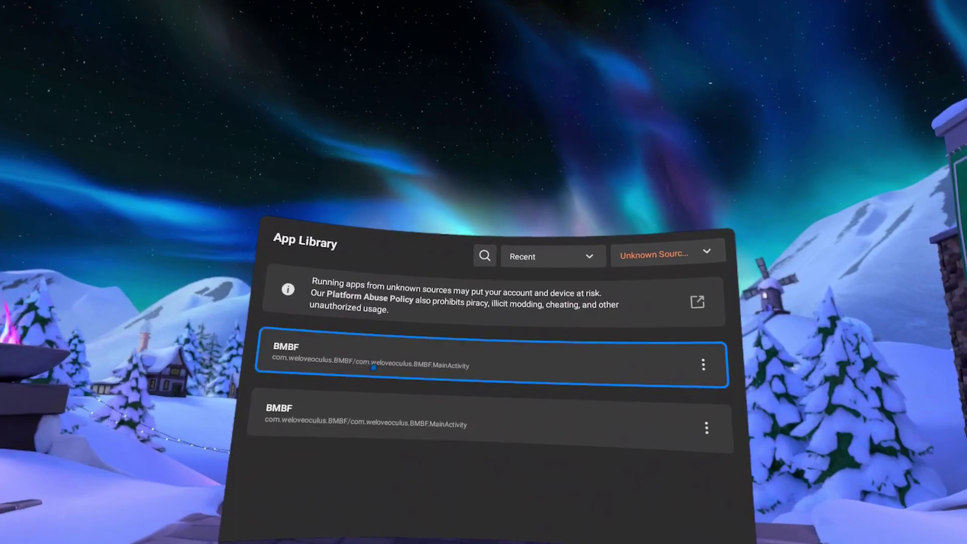
left_click(469, 367)
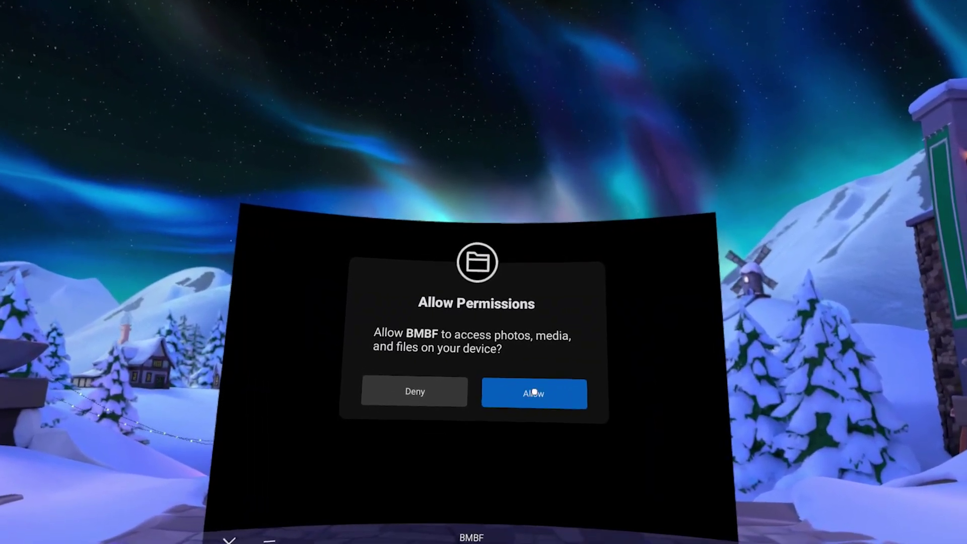
left_click(534, 391)
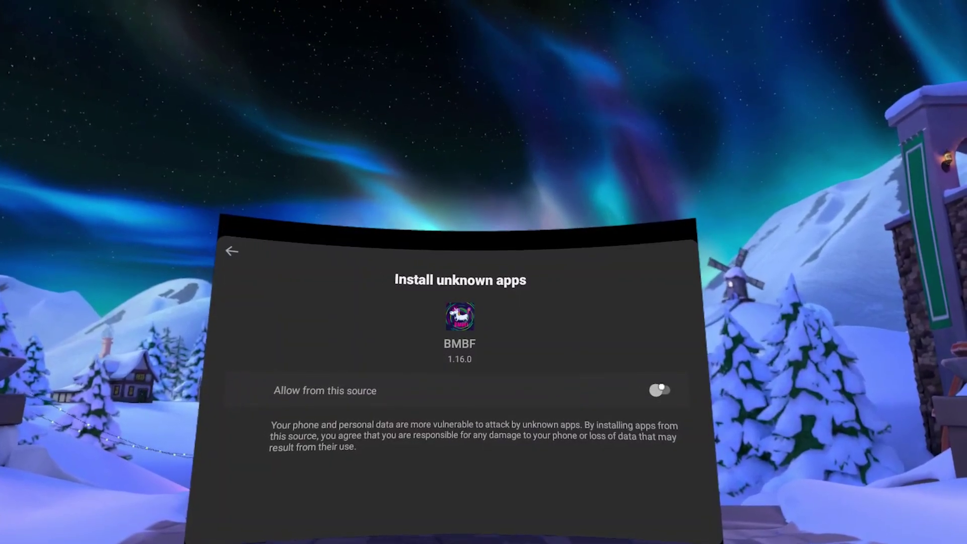
left_click(660, 389)
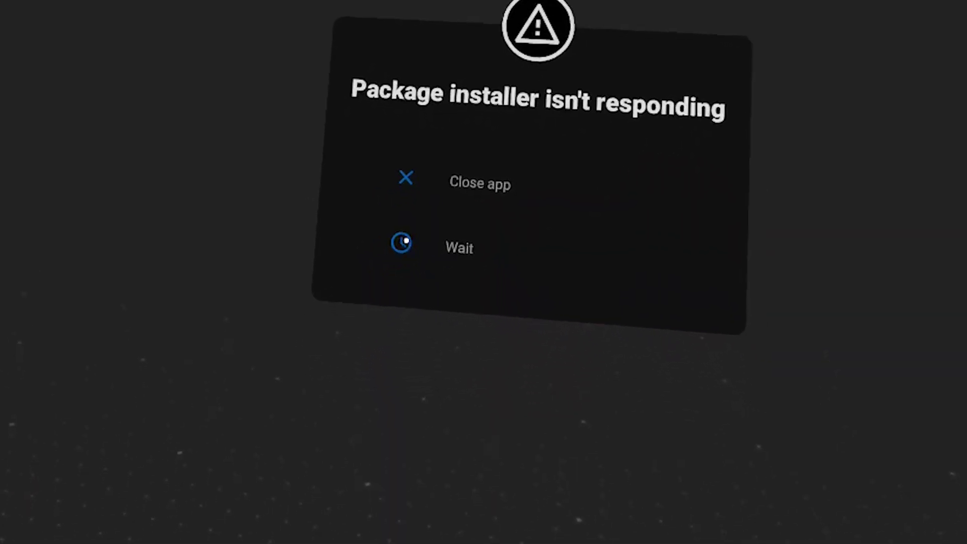
- Wait out the unresponsive package installer, then close the Restore App warning
left_click(403, 253)
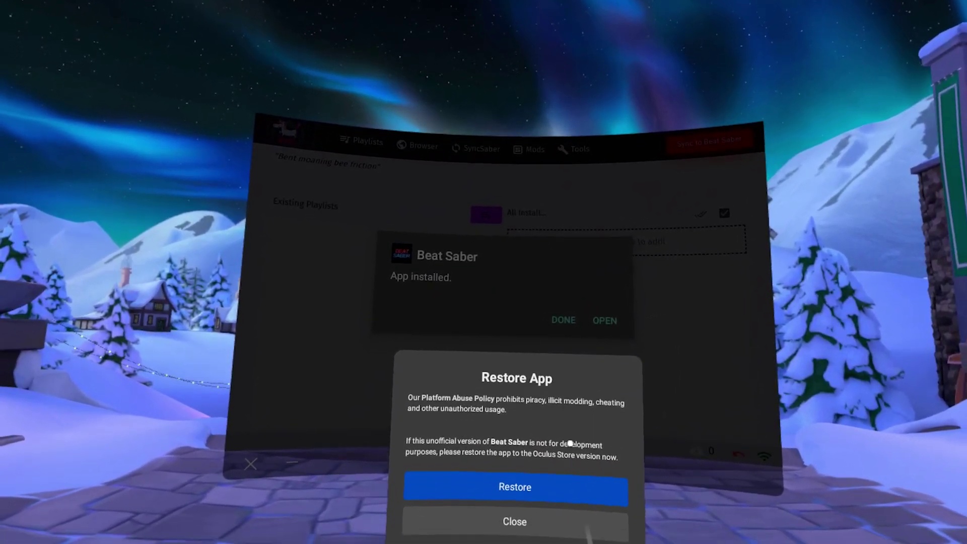
left_click(516, 538)
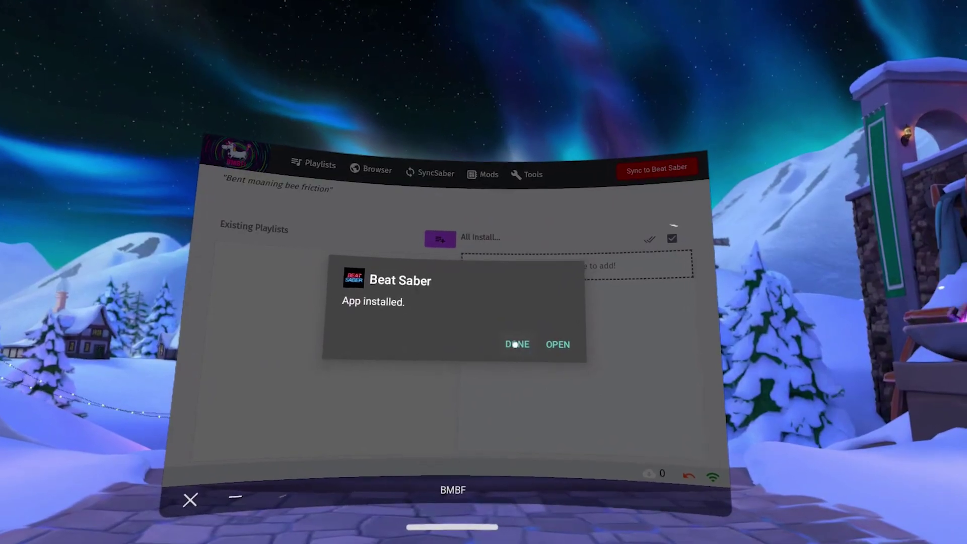
- Dismiss the App installed notice, sync mods to Beat Saber, start it, and change the library source filter
left_click(514, 345)
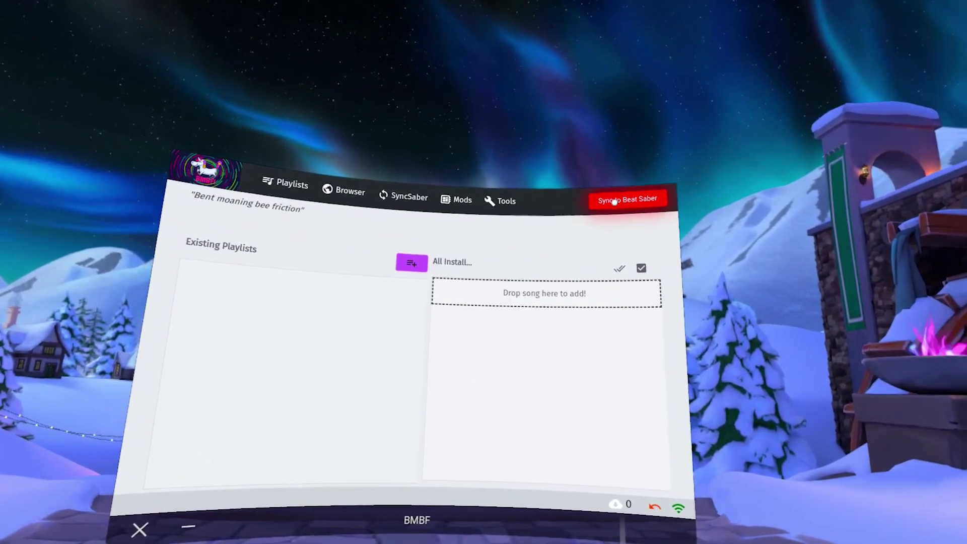
left_click(617, 200)
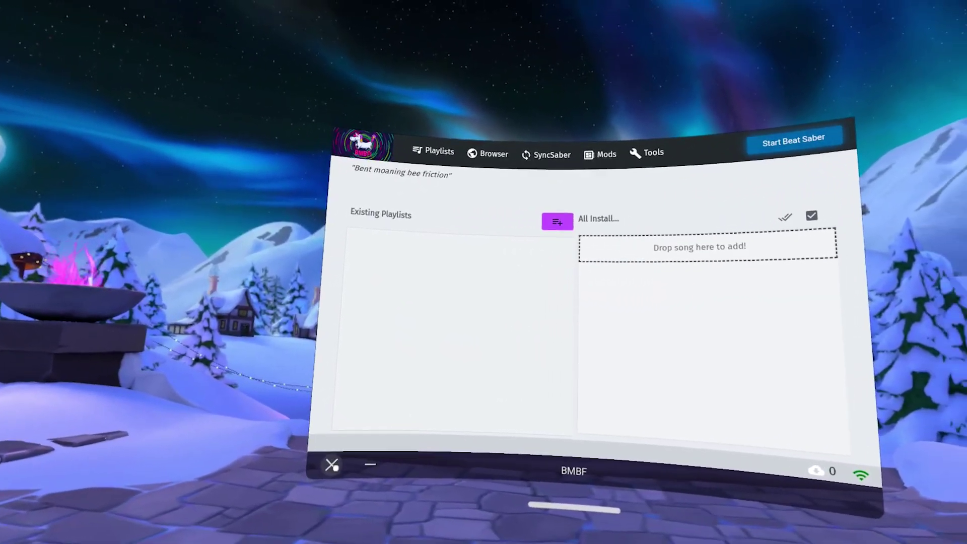
left_click(678, 202)
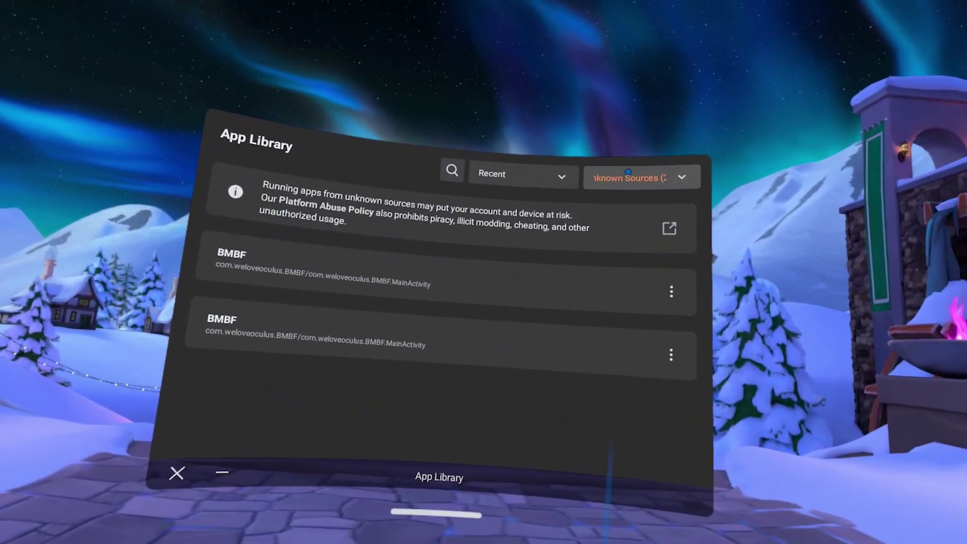
left_click(628, 174)
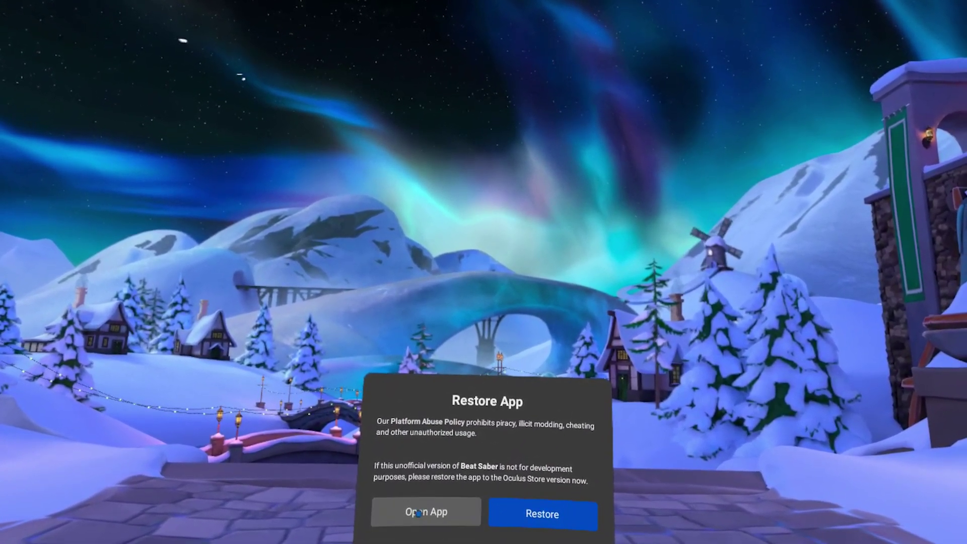
- Open Beat Saber despite the Restore App warning and reach the Download Songs screen
left_click(418, 513)
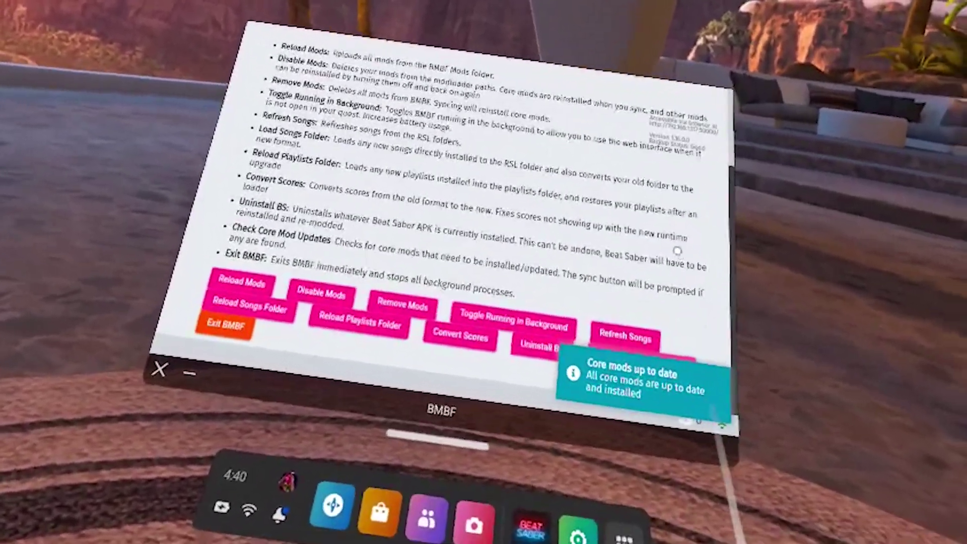
scroll(600, 252, "up", 10)
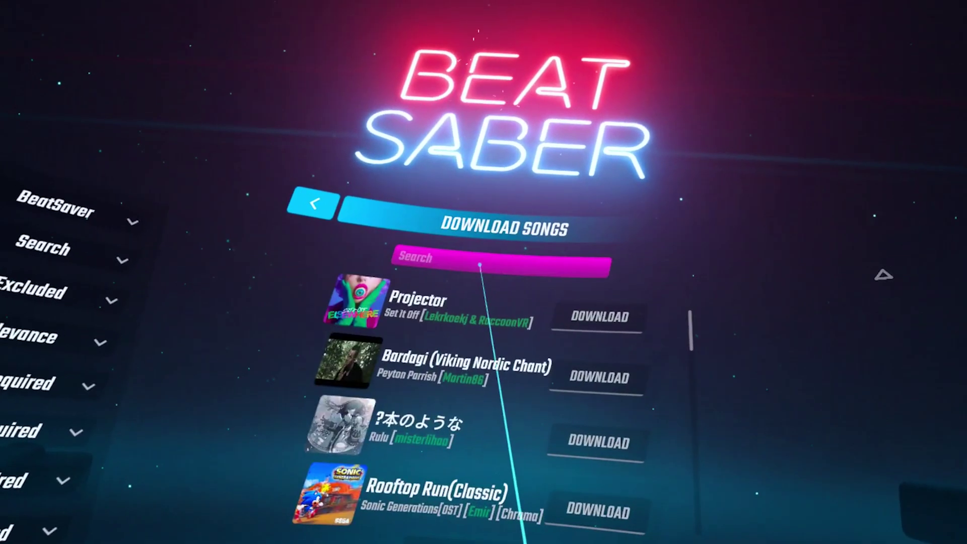
- Search the custom songs for 'rezz' and download the first Lonely by REZZ
left_click(772, 224)
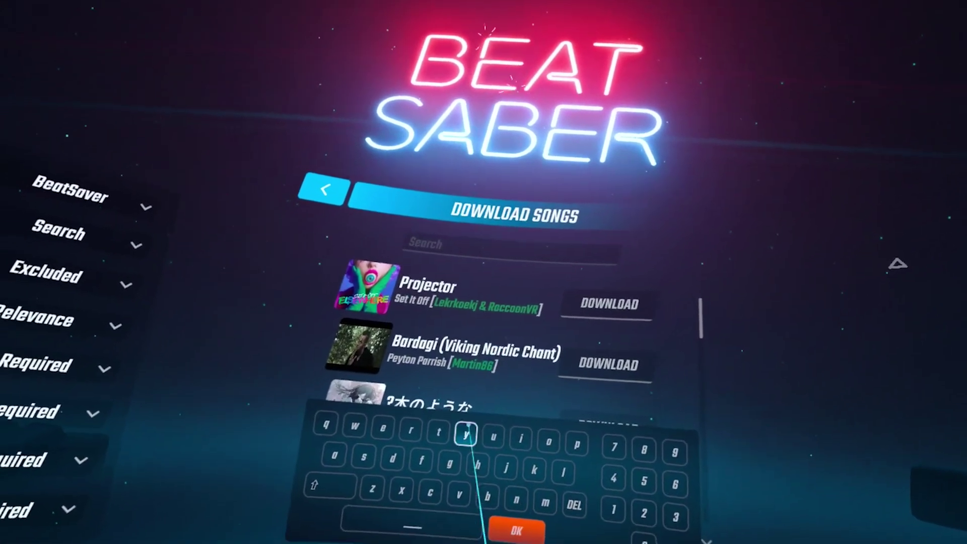
type("rezz")
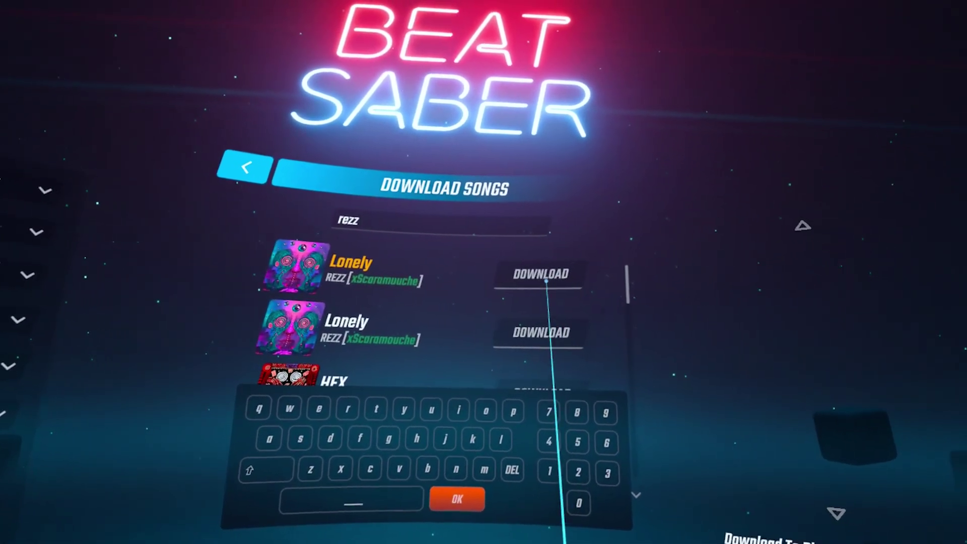
left_click(546, 280)
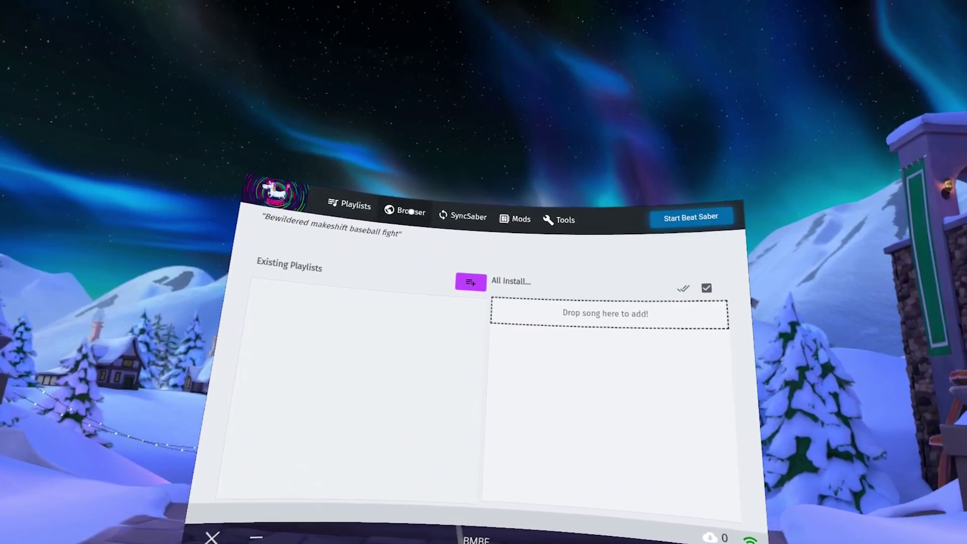
- Install American Psycho – Treble Charger into the game from the BeastSaber browser
left_click(412, 208)
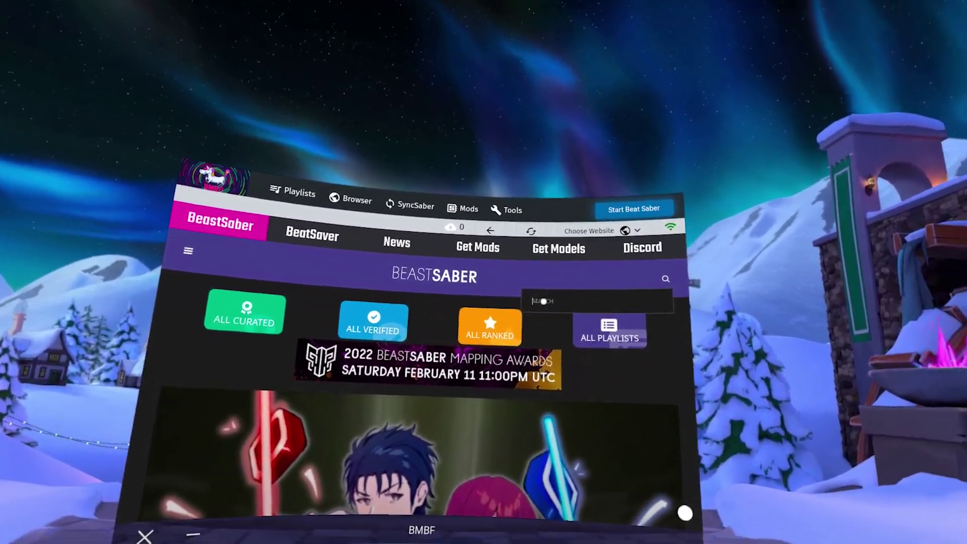
scroll(468, 328, "down", 4)
scroll(478, 330, "down", 10)
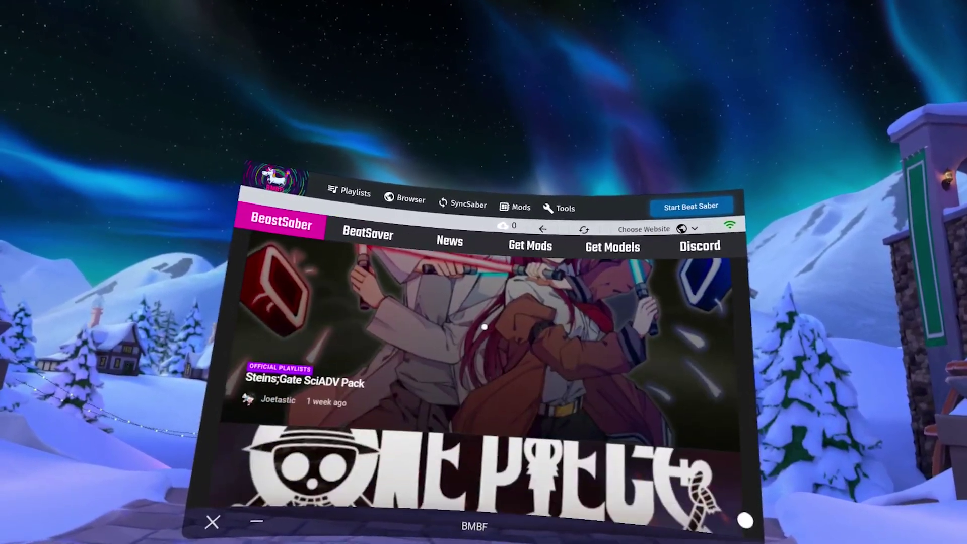
scroll(484, 331, "down", 10)
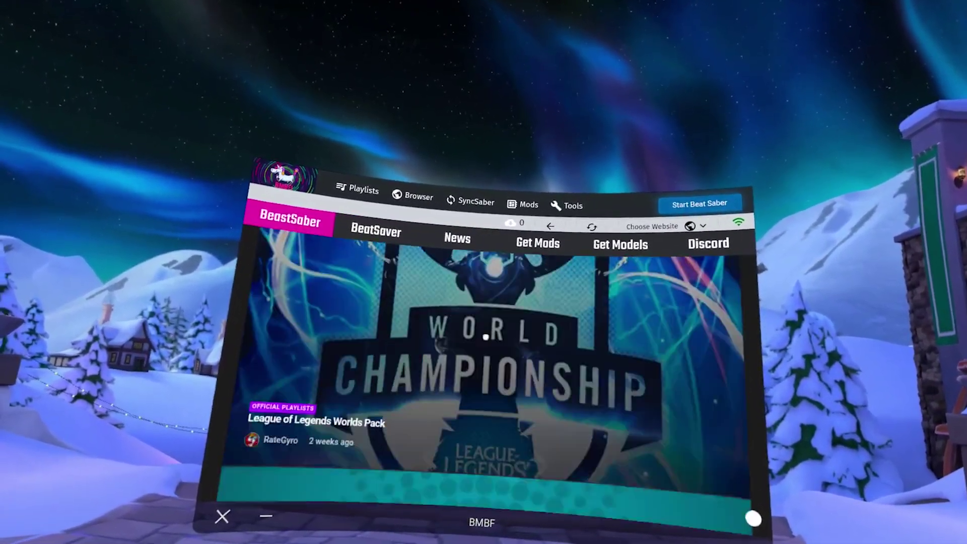
scroll(495, 340, "down", 4)
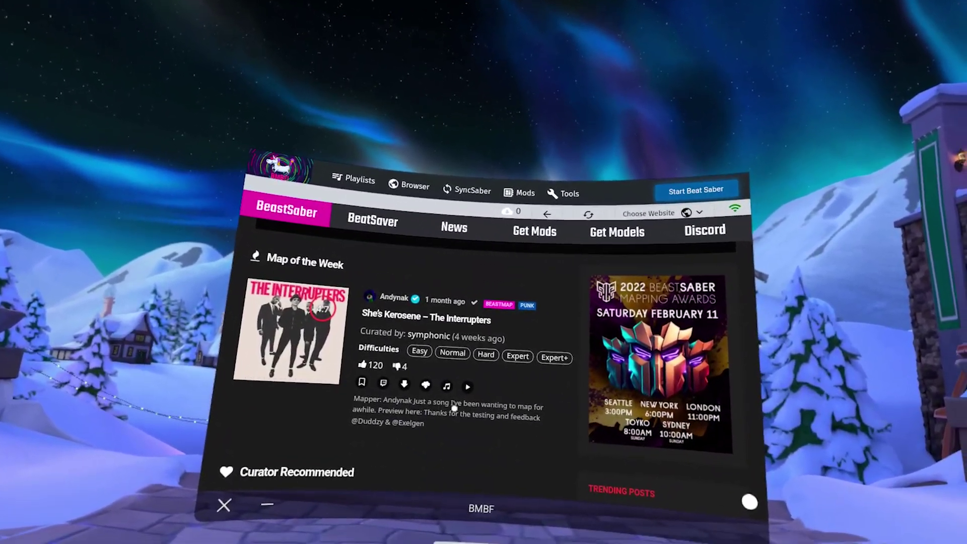
scroll(504, 434, "down", 5)
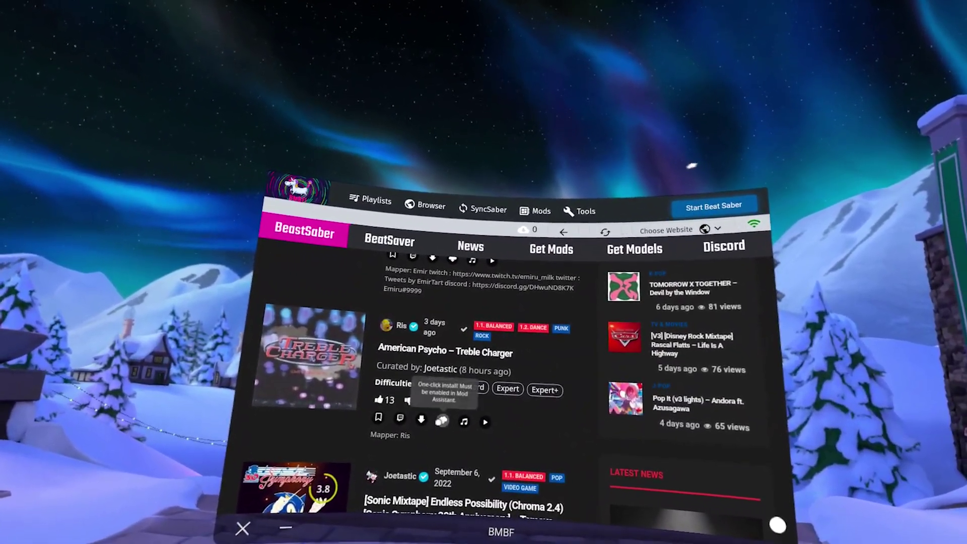
left_click(447, 414)
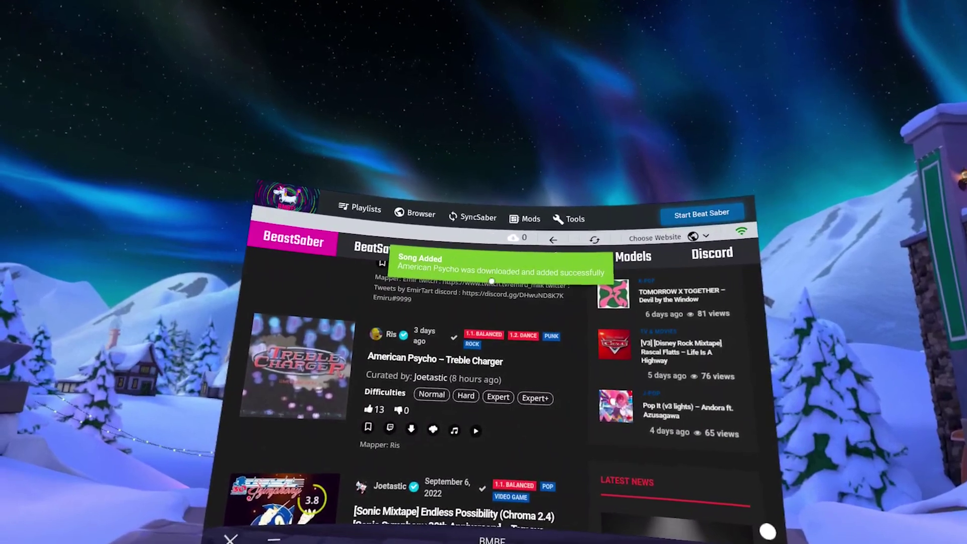
- Attempt a one-click install of She's Kerosene, which fails to download
scroll(477, 277, "up", 5)
scroll(490, 396, "up", 2)
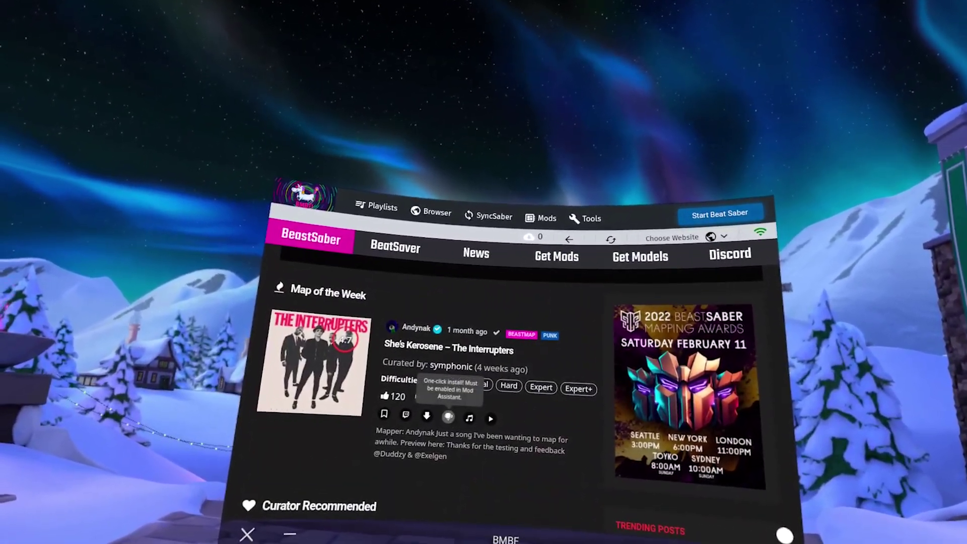
left_click(448, 420)
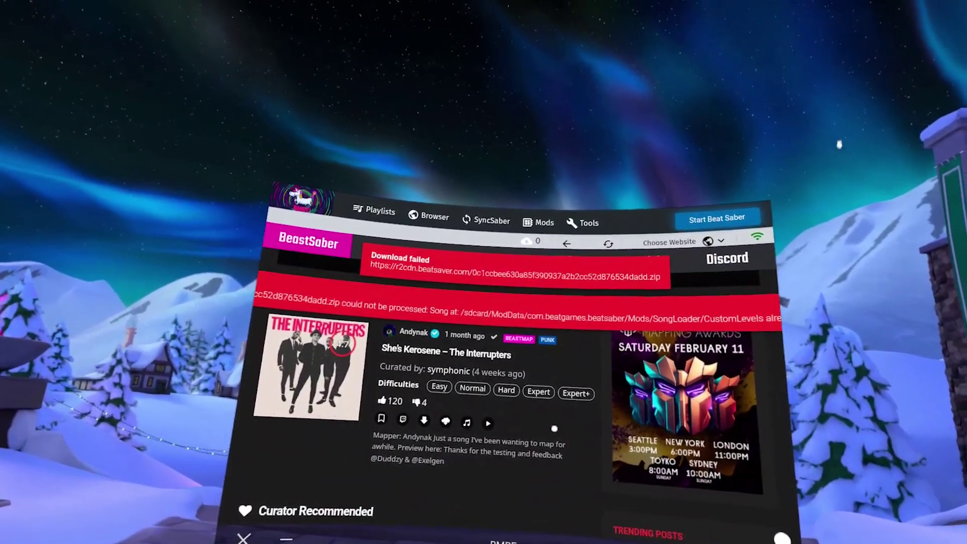
scroll(486, 401, "up", 10)
scroll(534, 384, "up", 10)
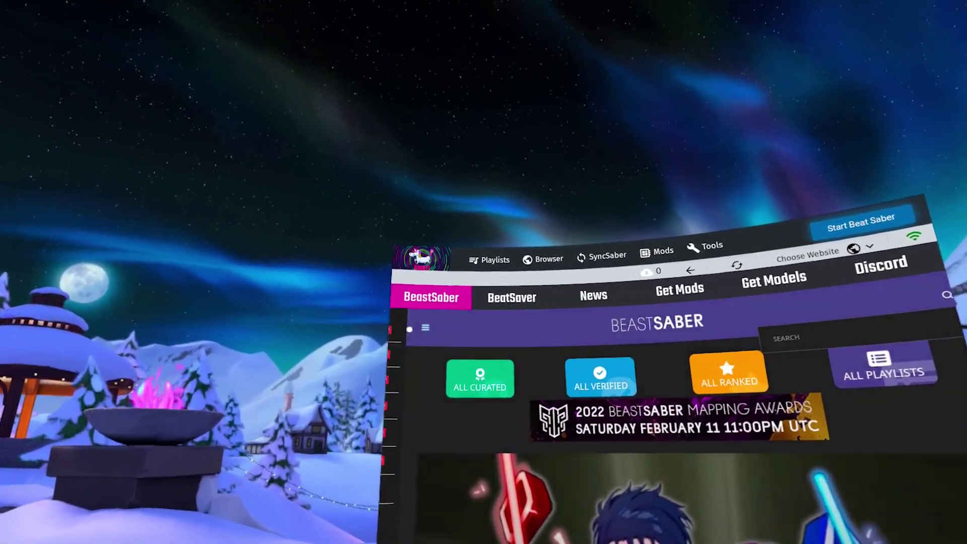
- Open BeastSaber's Find Maps page filtered to the 1.2. Dance genre and Expert difficulty
left_click(422, 329)
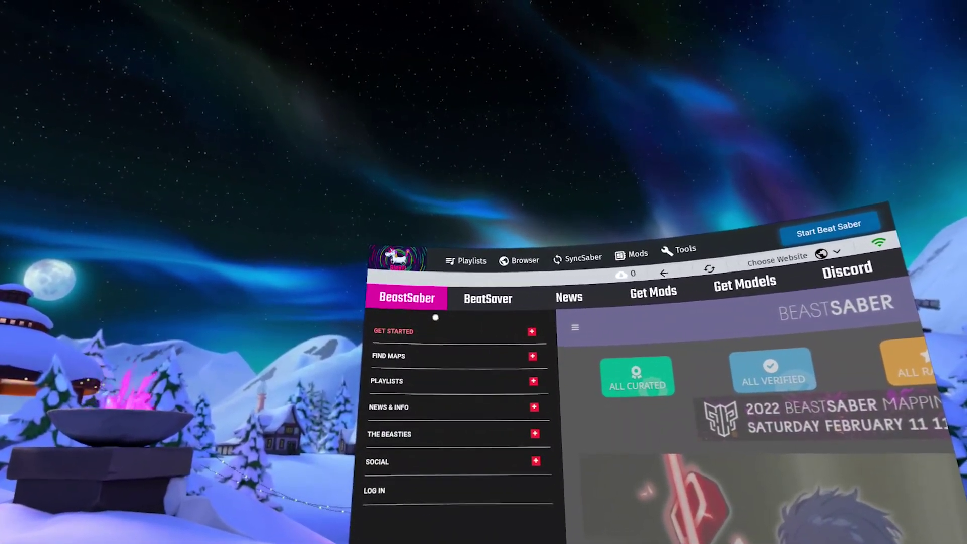
left_click(412, 352)
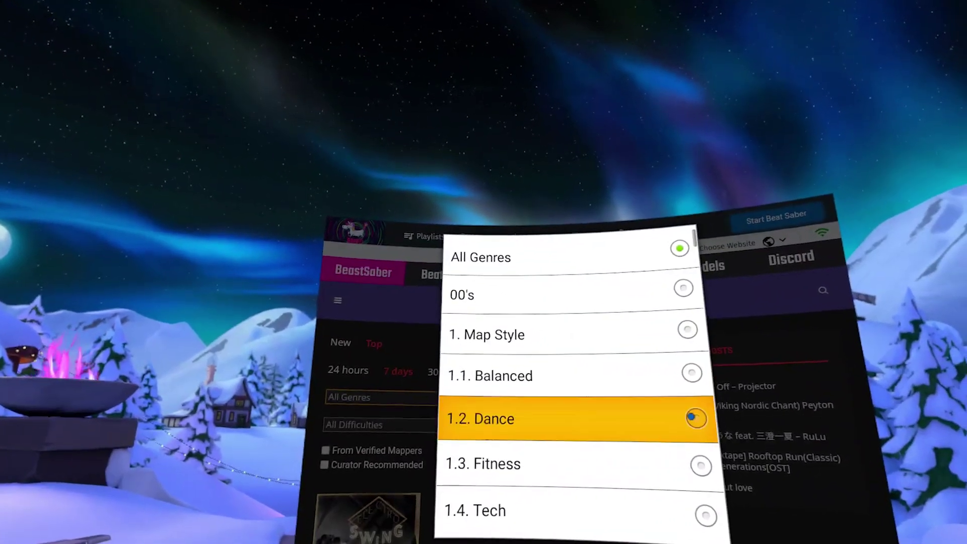
left_click(655, 436)
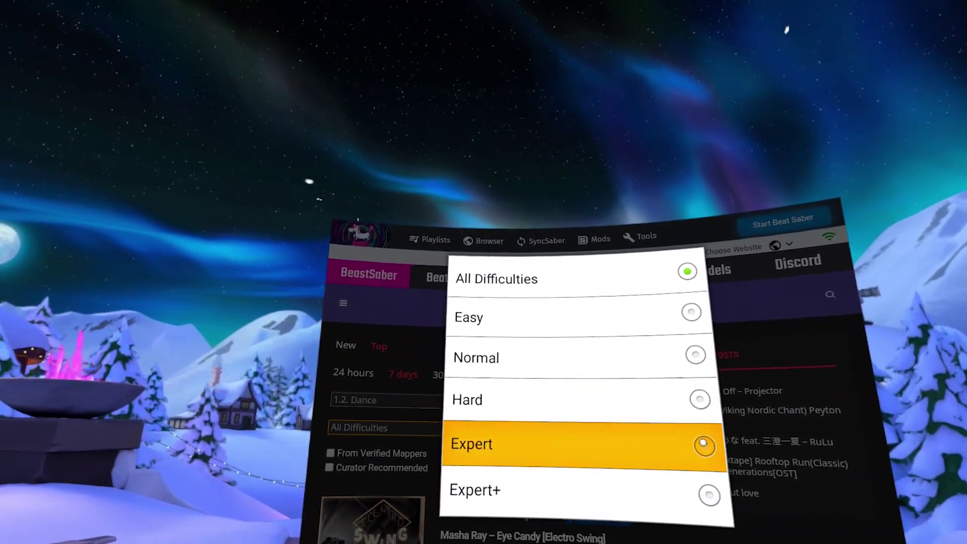
left_click(703, 443)
scroll(508, 458, "down", 4)
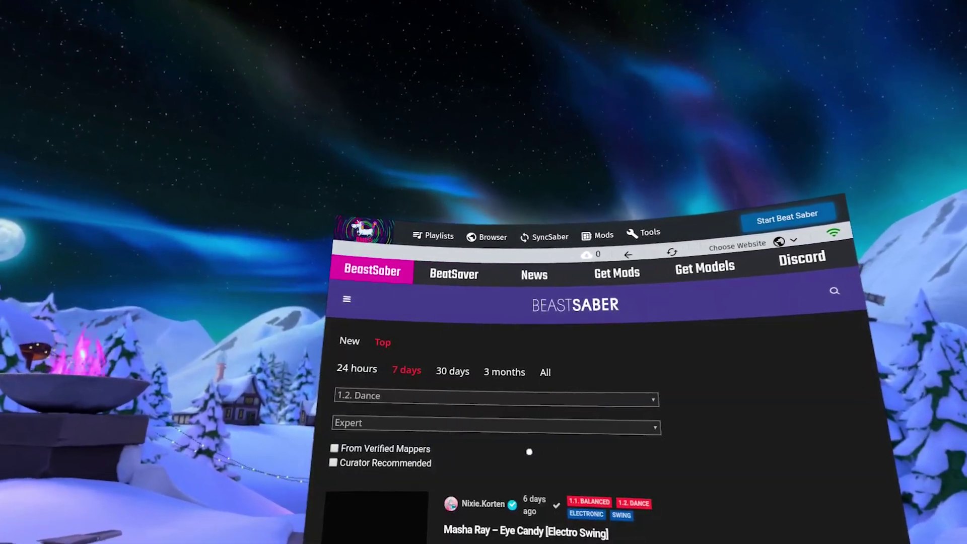